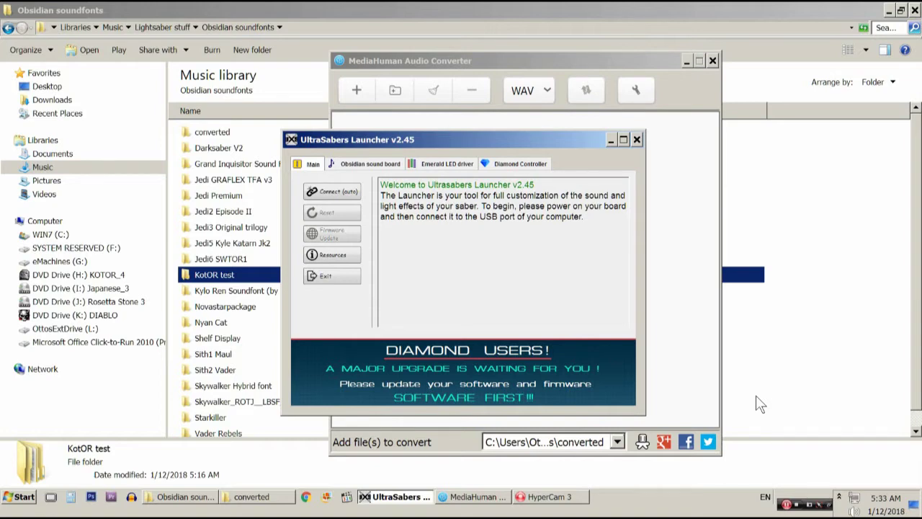
# - Bring MediaHuman Audio Converter forward, then return to the UltraSabers Launcher welcome page
pyautogui.click(595, 63)
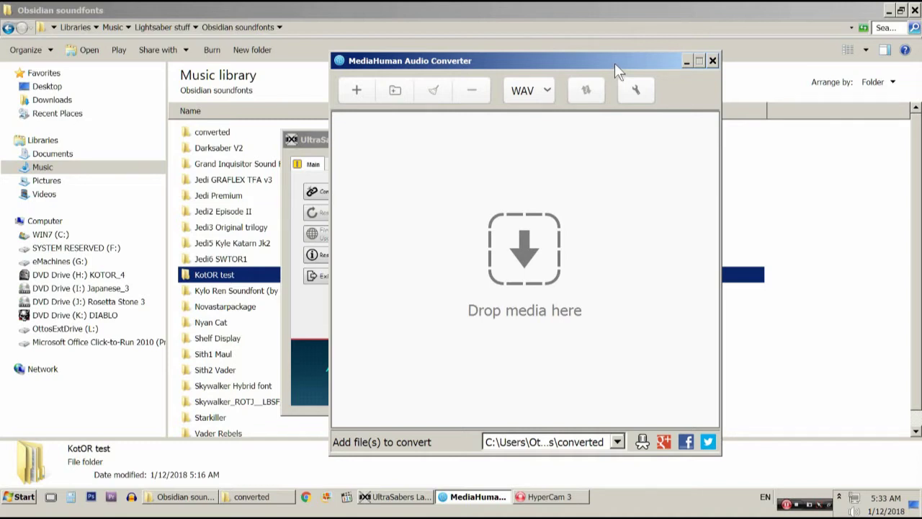
pyautogui.click(303, 135)
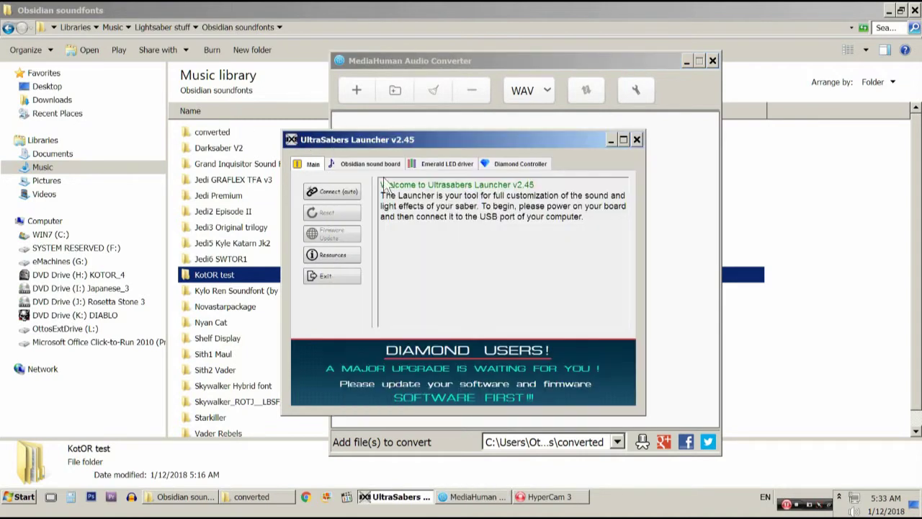
# - Open the Diamond Controller effect editor and browse to Obsidian soundfonts\KotOR test to add a sound
pyautogui.click(508, 163)
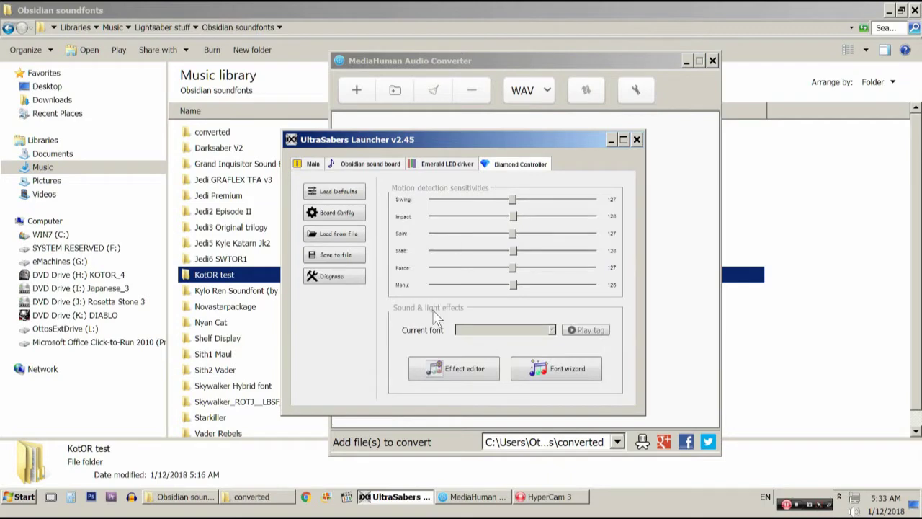
pyautogui.click(465, 373)
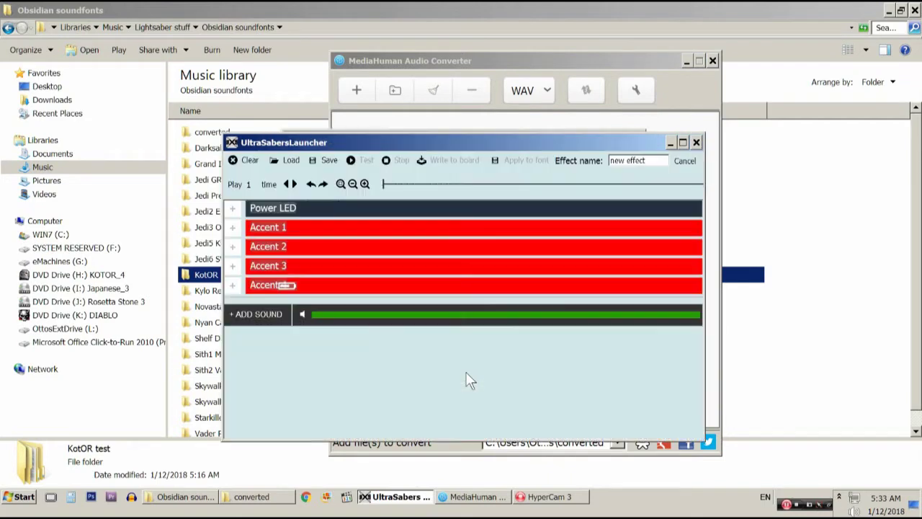
pyautogui.click(236, 313)
pyautogui.doubleClick(380, 325)
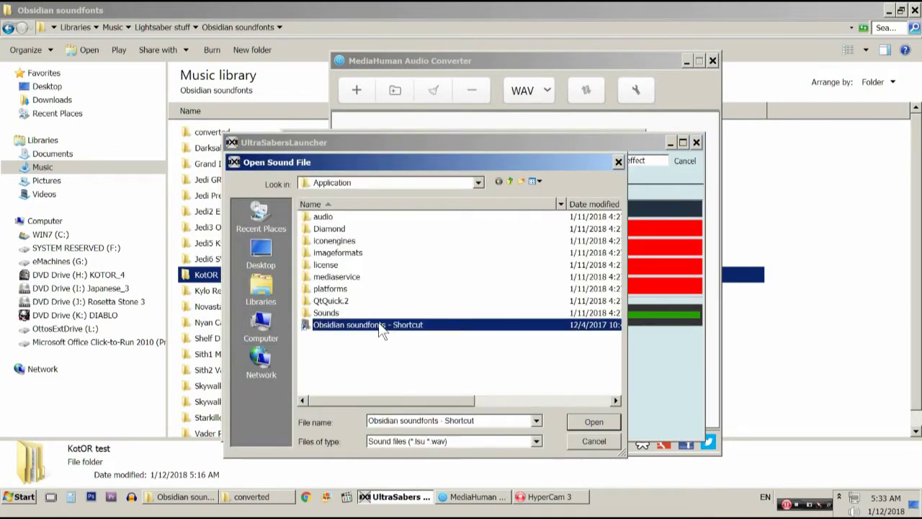
pyautogui.scroll(-1, 424, 314)
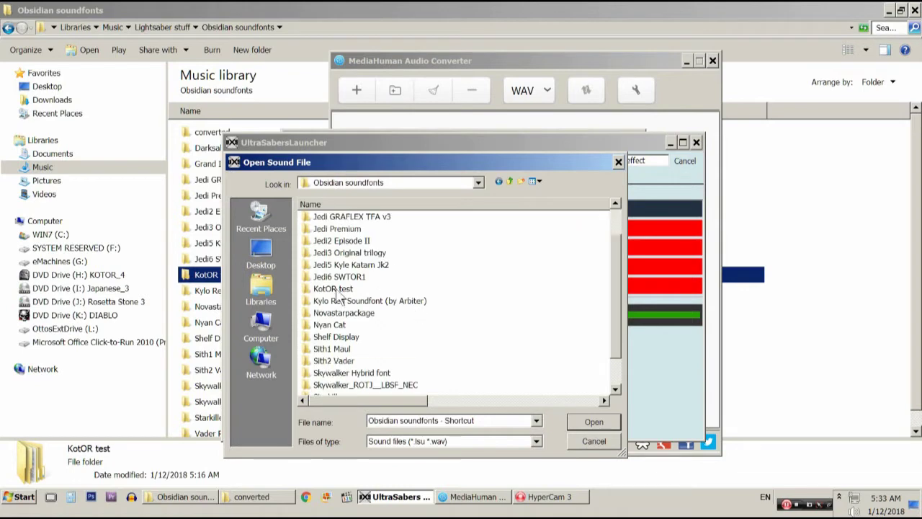
pyautogui.click(334, 289)
pyautogui.doubleClick(334, 289)
# - Load clash5.wav from KOTOR_CF5_WAV\KOTOR Soundfont\bank
pyautogui.doubleClick(346, 221)
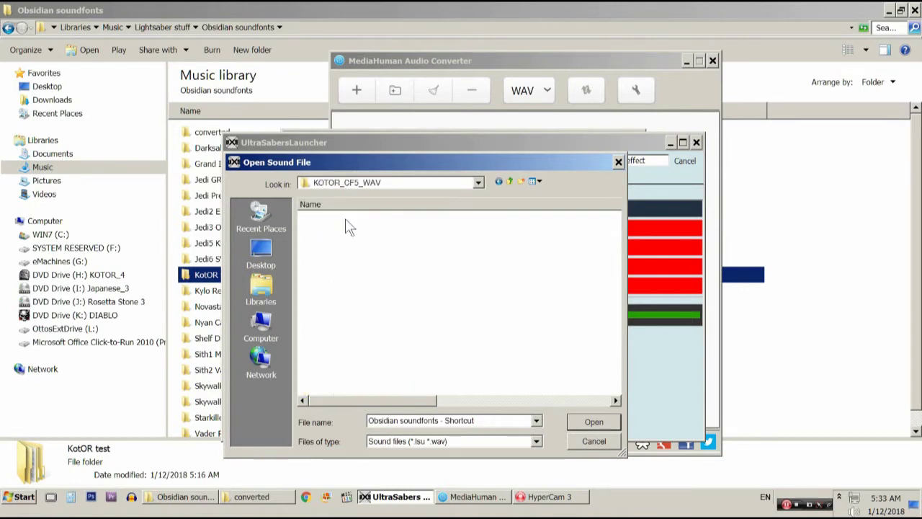
pyautogui.doubleClick(346, 219)
pyautogui.doubleClick(330, 229)
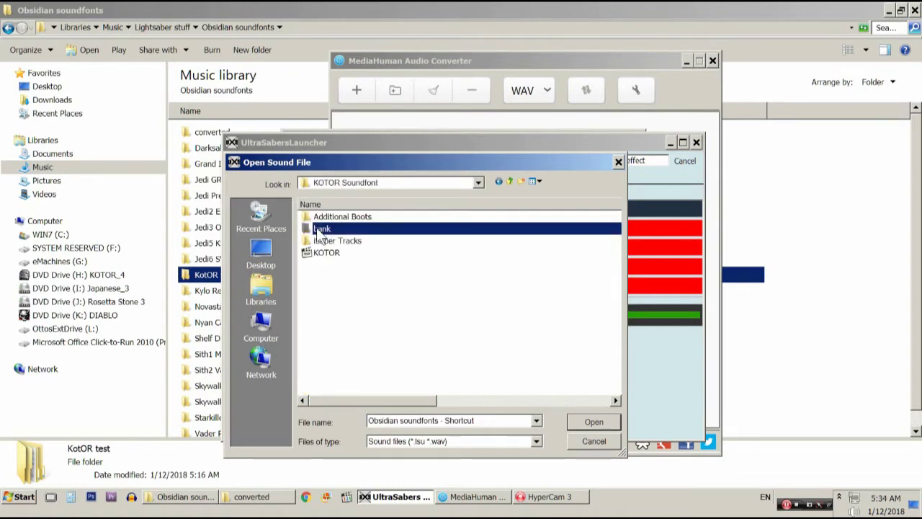
pyautogui.click(324, 324)
pyautogui.click(580, 421)
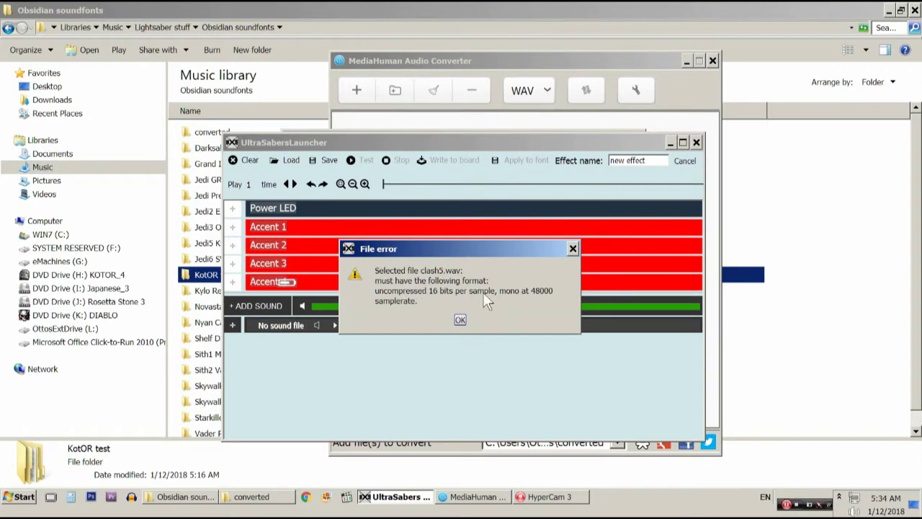
# - Dismiss the not-16-bit-mono-48000-Hz error and close the effect editor with Yes
pyautogui.click(460, 319)
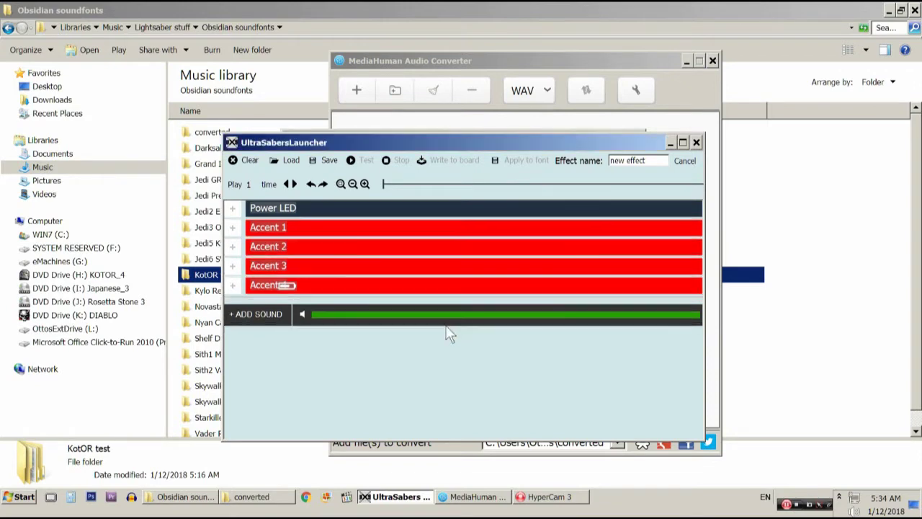
pyautogui.click(696, 142)
pyautogui.click(490, 261)
pyautogui.click(695, 141)
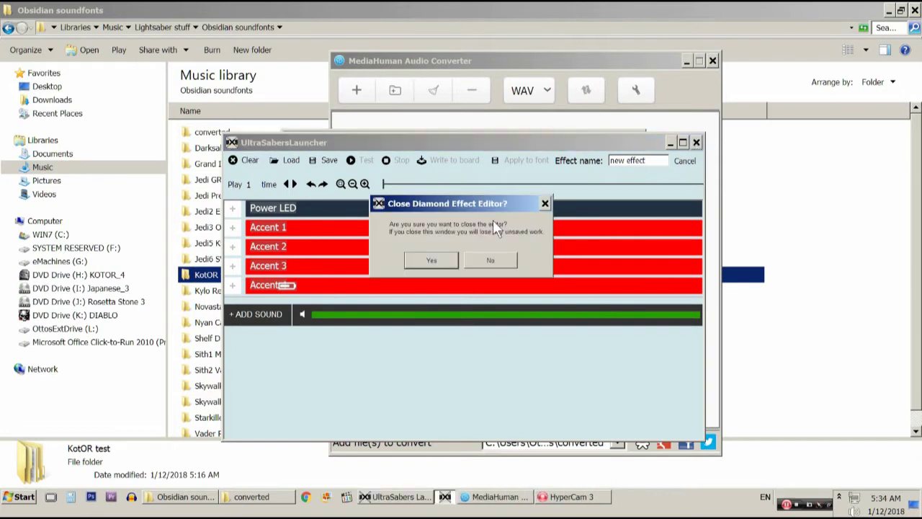
pyautogui.click(435, 259)
pyautogui.click(555, 61)
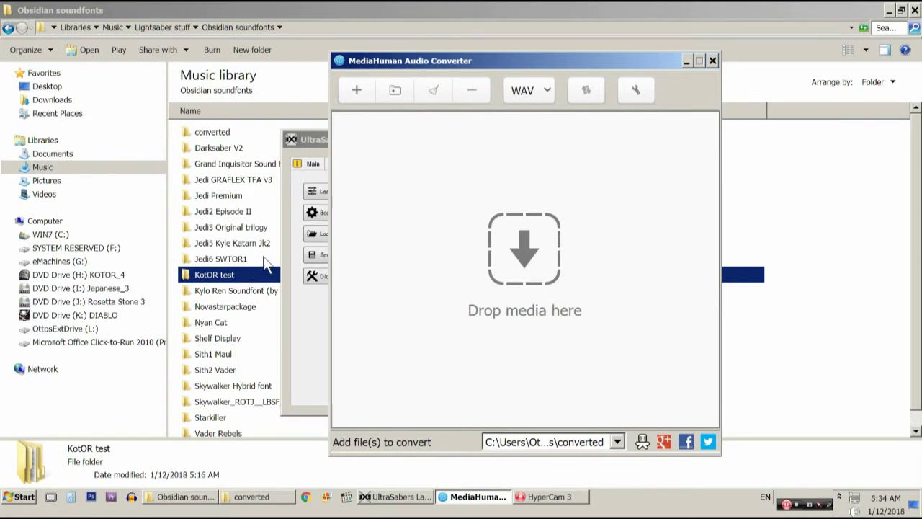
# - Open KotOR test\KOTOR_CF5_WAV\KOTOR Soundfont\bank, select all 33 WAVs, and drag them into the converter
pyautogui.doubleClick(229, 279)
pyautogui.doubleClick(243, 140)
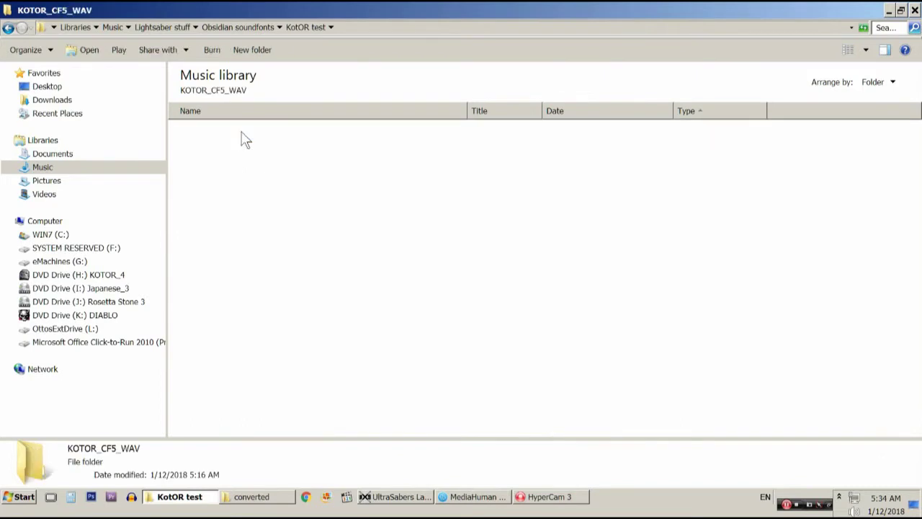
pyautogui.doubleClick(238, 140)
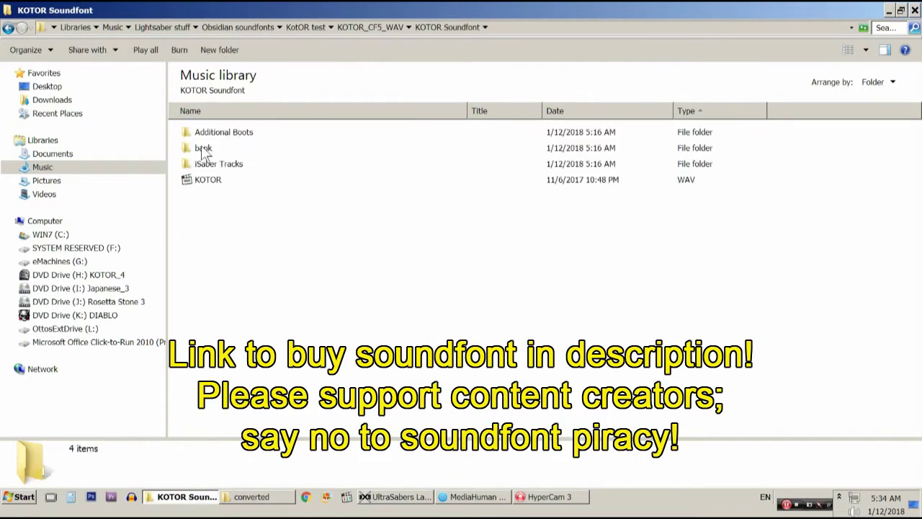
pyautogui.doubleClick(204, 150)
pyautogui.scroll(-5, 274, 180)
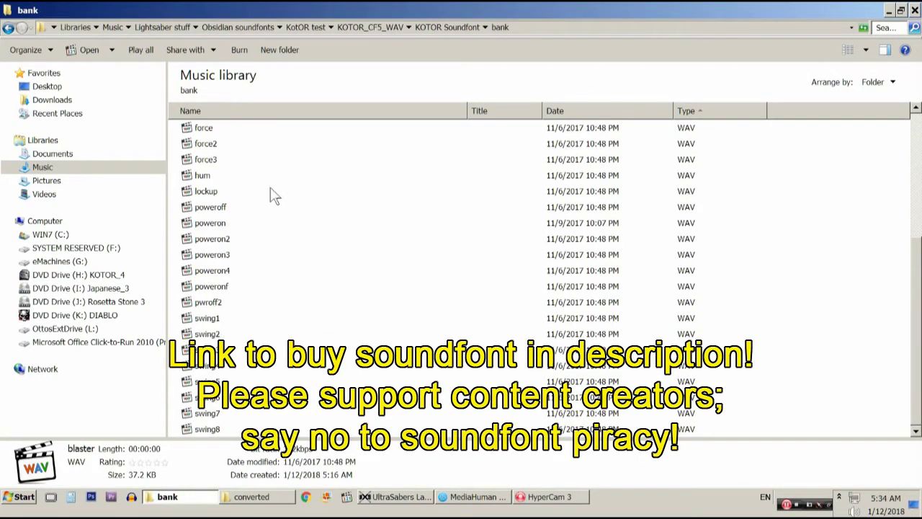
pyautogui.hotkey('ctrl', 'a')
pyautogui.scroll(3, 262, 283)
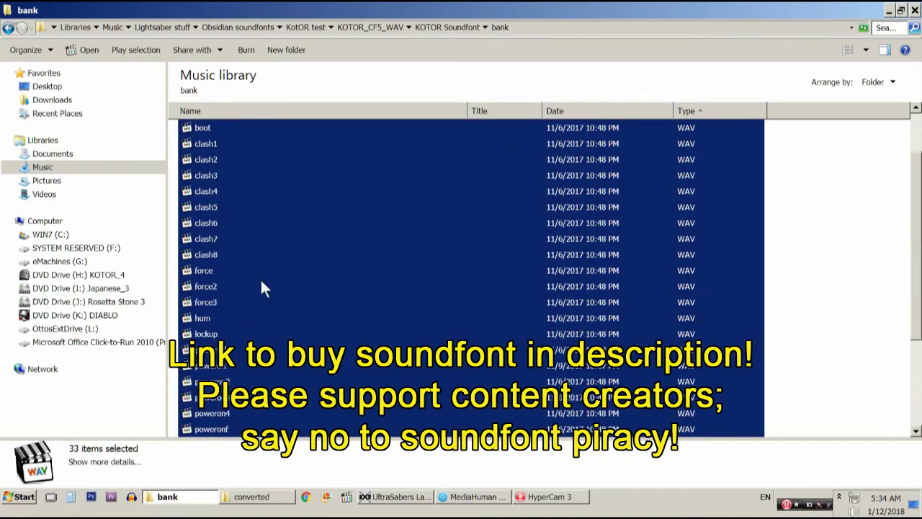
pyautogui.scroll(2, 260, 277)
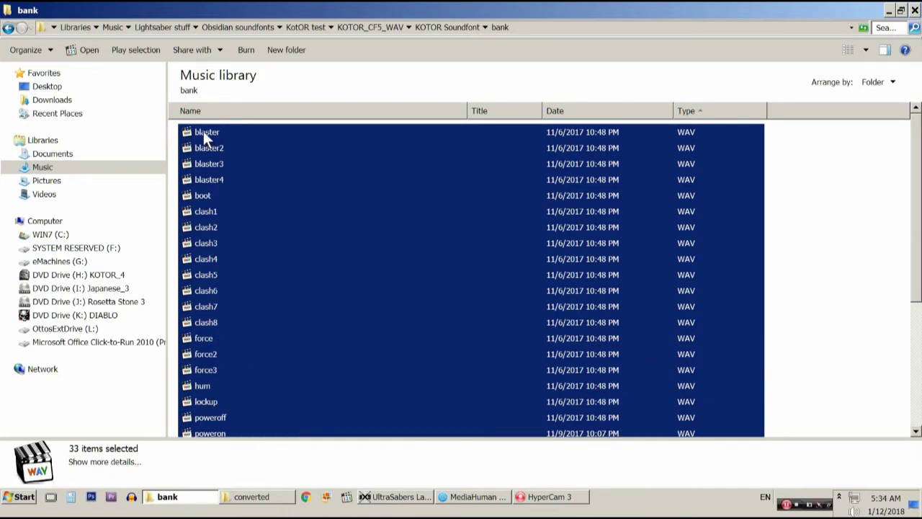
pyautogui.moveTo(482, 400); pyautogui.dragTo(509, 258)
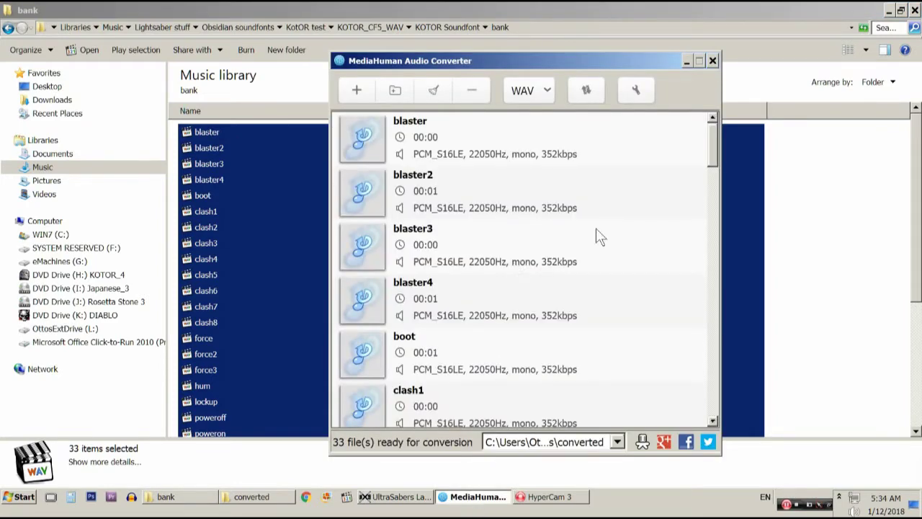
# - Reposition the MediaHuman Audio Converter window holding the 33 queued bank WAV files
pyautogui.moveTo(713, 149); pyautogui.dragTo(725, 127)
# - Set Preferences output to WAV, mono 48000 Hz, saved to Obsidian soundfonts\converted
pyautogui.click(636, 93)
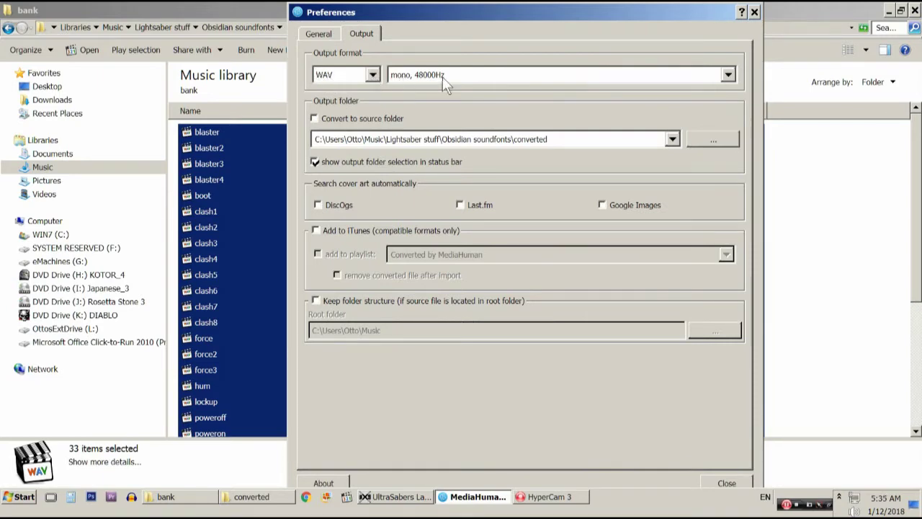
pyautogui.click(373, 75)
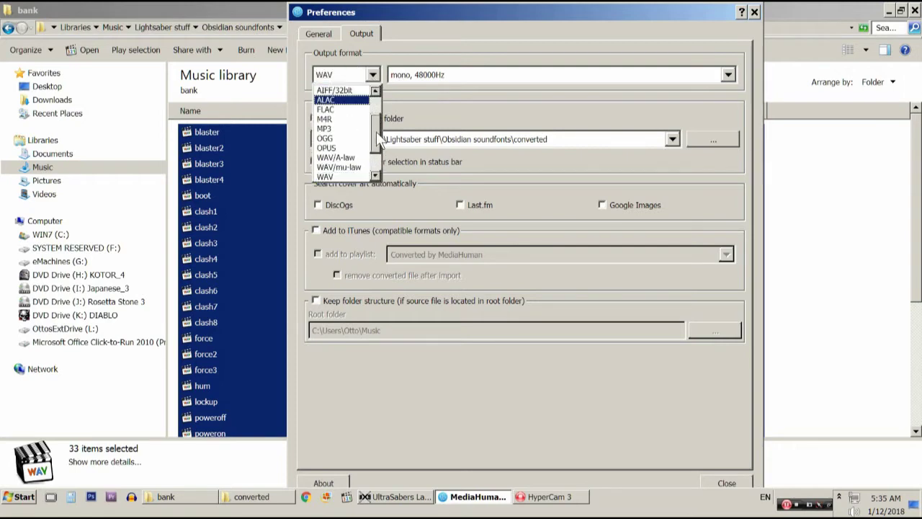
pyautogui.scroll(-2, 376, 137)
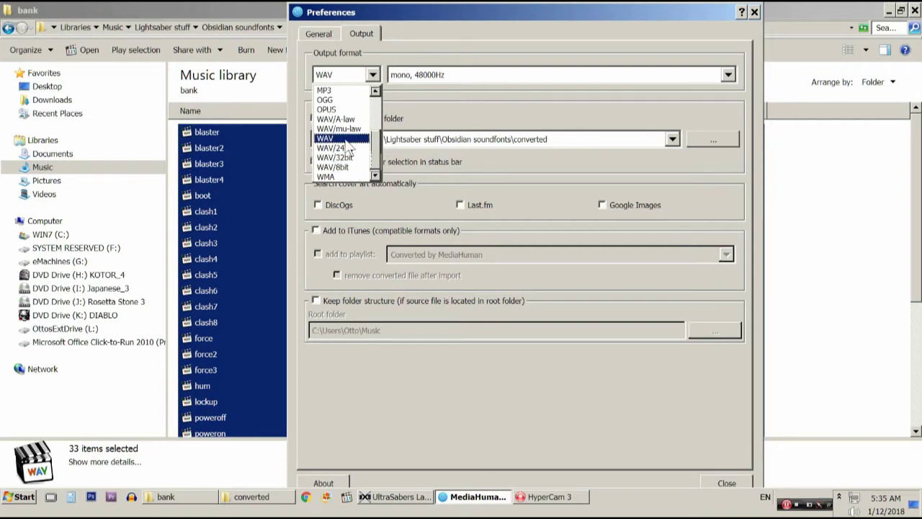
pyautogui.click(347, 142)
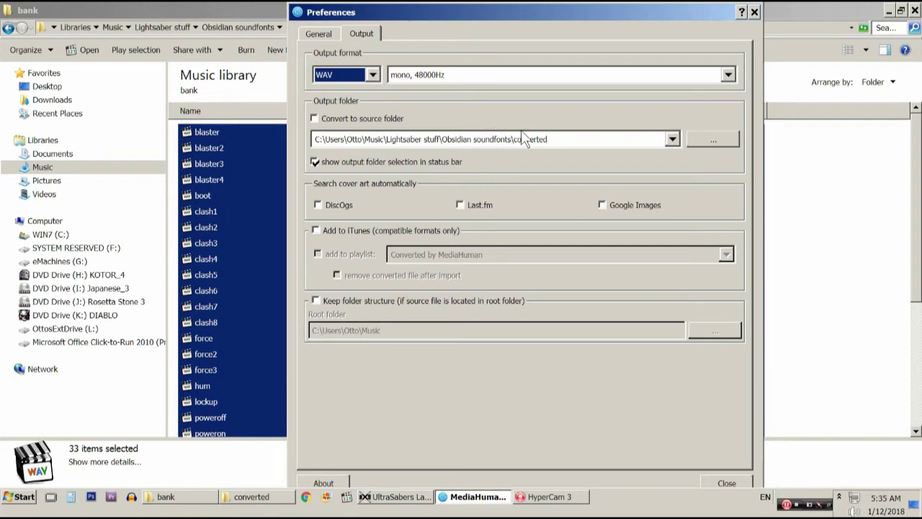
pyautogui.click(723, 478)
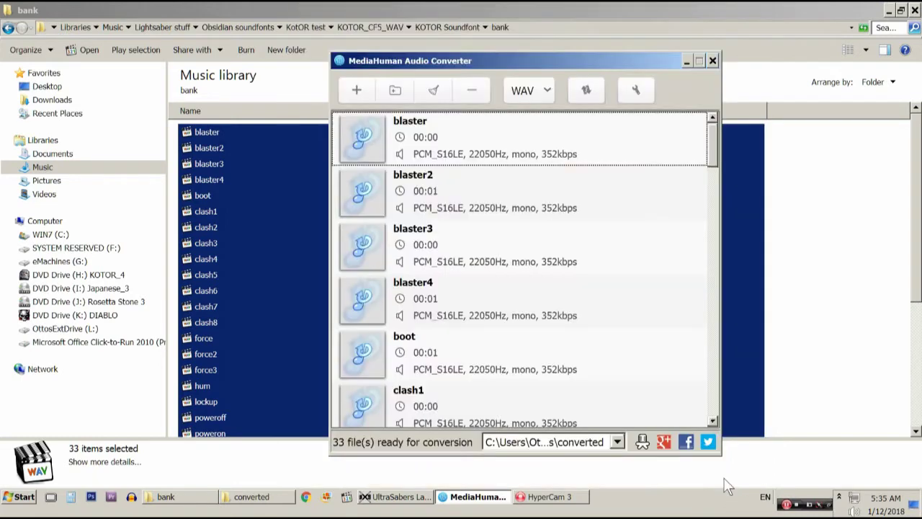
# - Convert all 33 queued files until each reads Complete, then return to the bank folder window
pyautogui.click(580, 91)
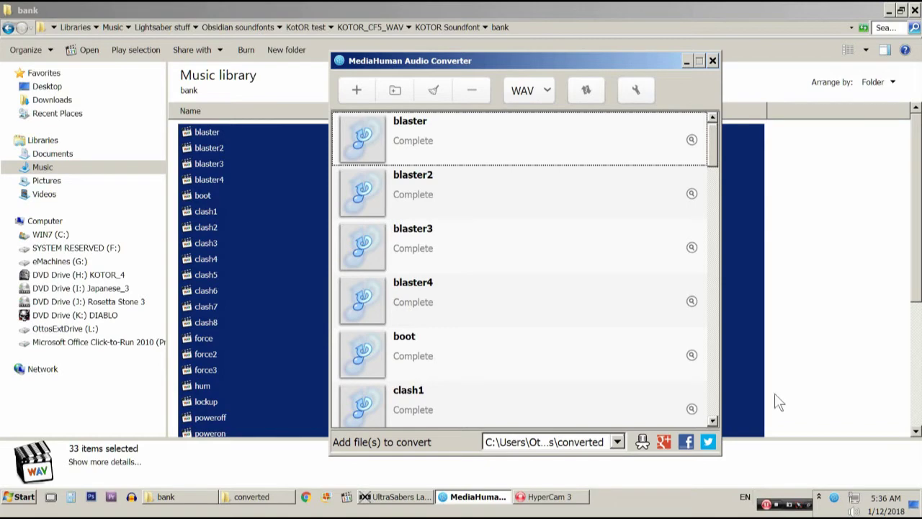
pyautogui.click(448, 11)
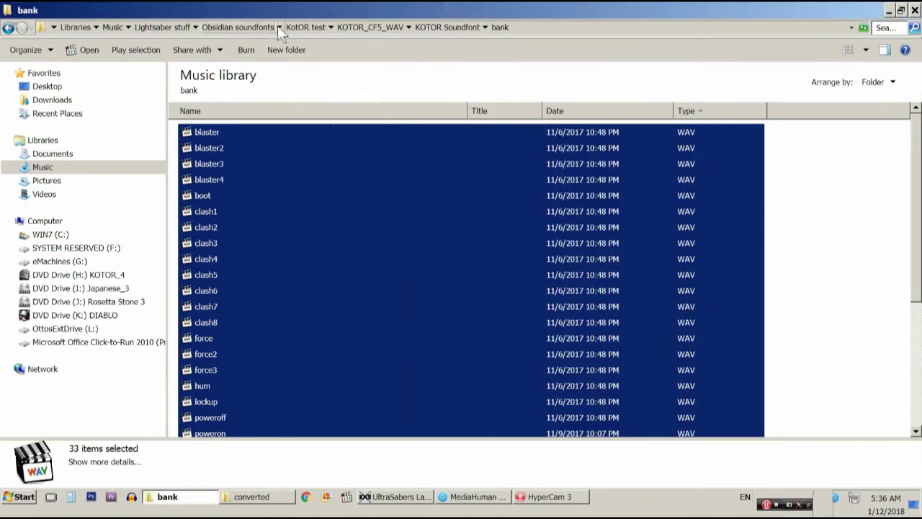
# - Select all 33 WAV files in the converted folder and cut them
pyautogui.click(284, 504)
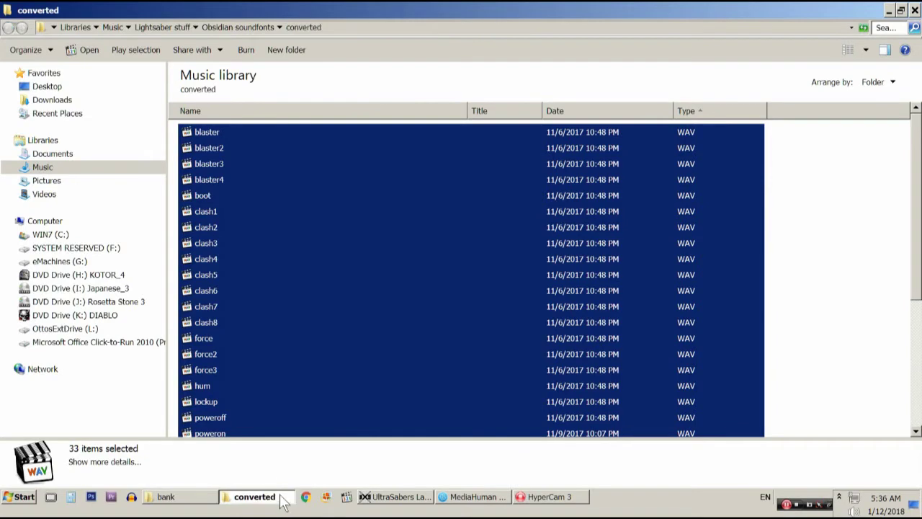
pyautogui.click(345, 244)
pyautogui.click(244, 136)
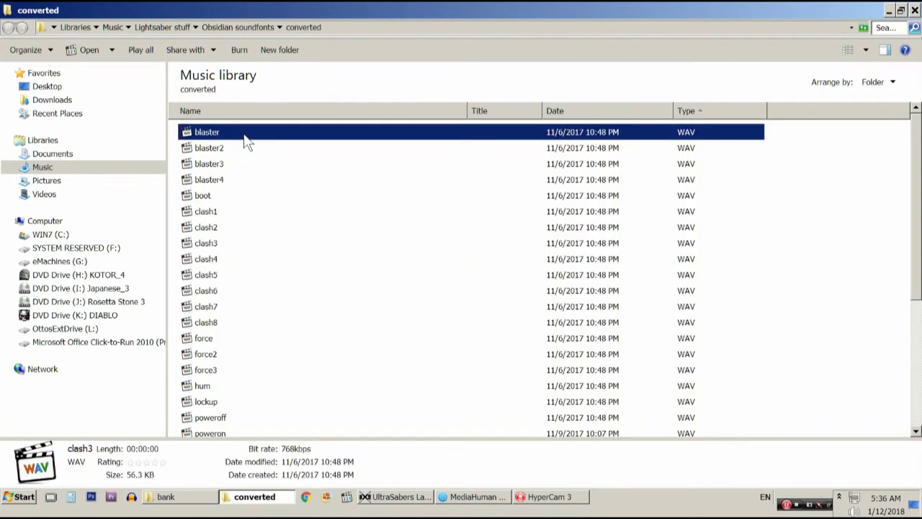
pyautogui.scroll(-5, 302, 309)
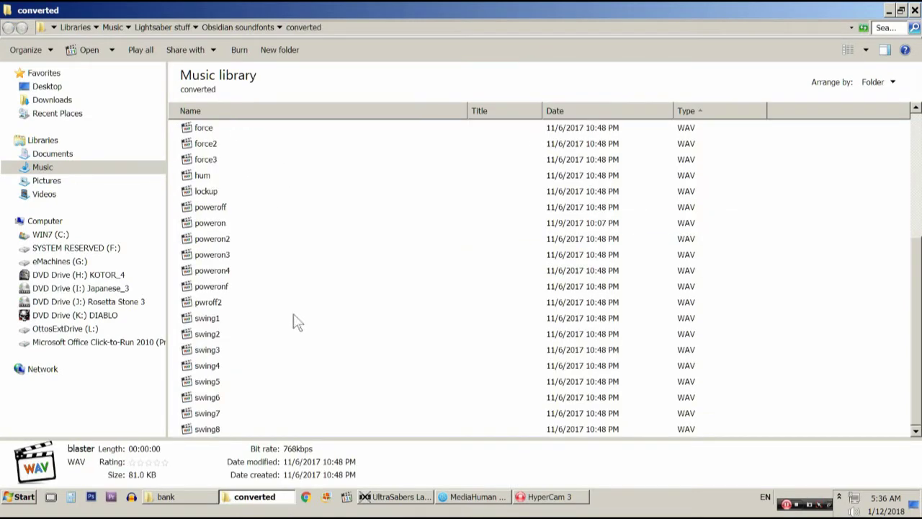
pyautogui.keyDown('shift'); pyautogui.click(220, 430); pyautogui.keyUp('shift')
pyautogui.rightClick(247, 369)
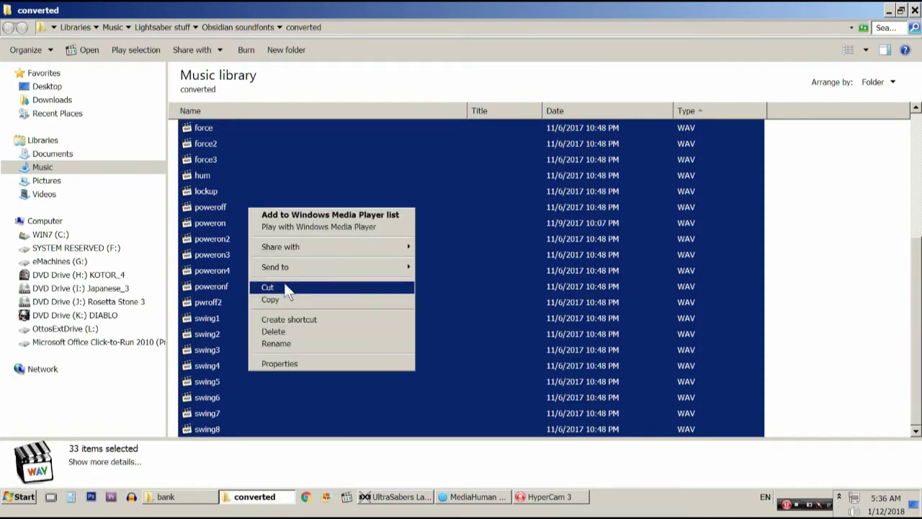
pyautogui.click(286, 288)
# - Paste the cut WAV files into the KotOR test folder
pyautogui.click(195, 498)
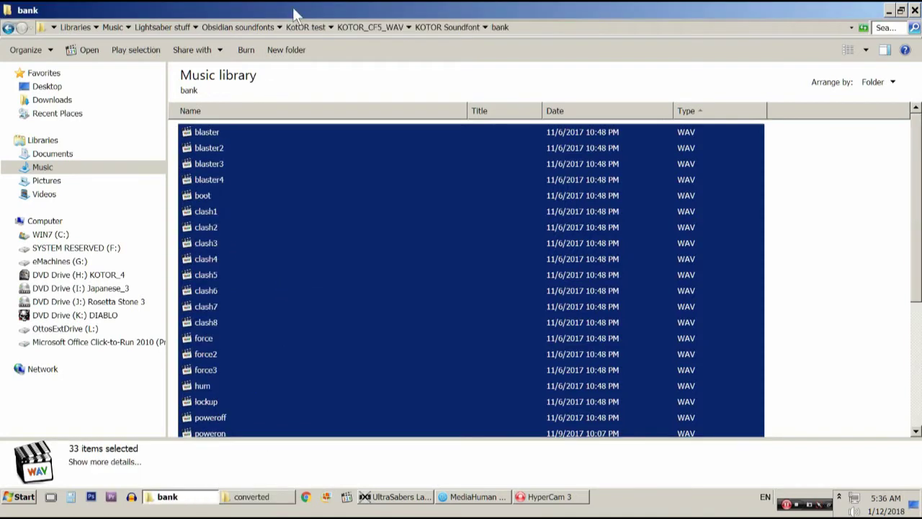
pyautogui.click(301, 27)
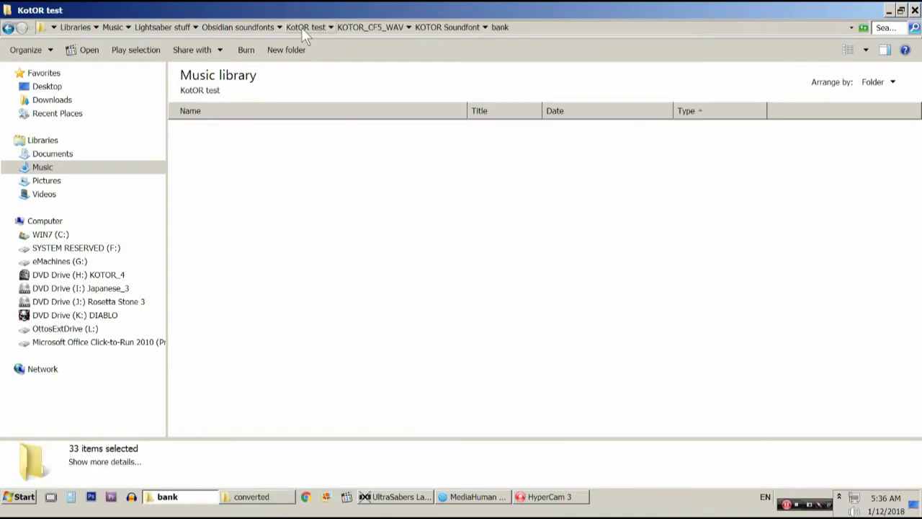
pyautogui.rightClick(235, 195)
pyautogui.click(265, 279)
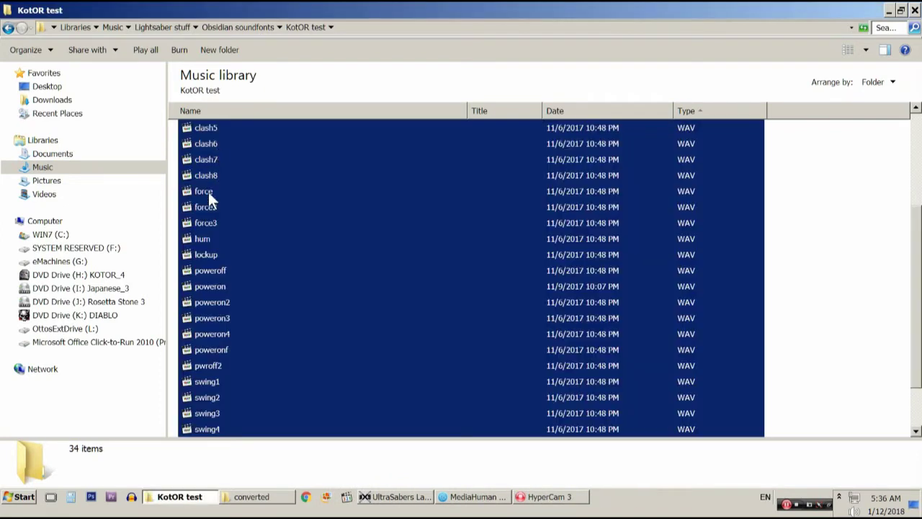
# - Load the converted clash5.wav from Obsidian soundfonts\KotOR test into the effect editor
pyautogui.click(414, 501)
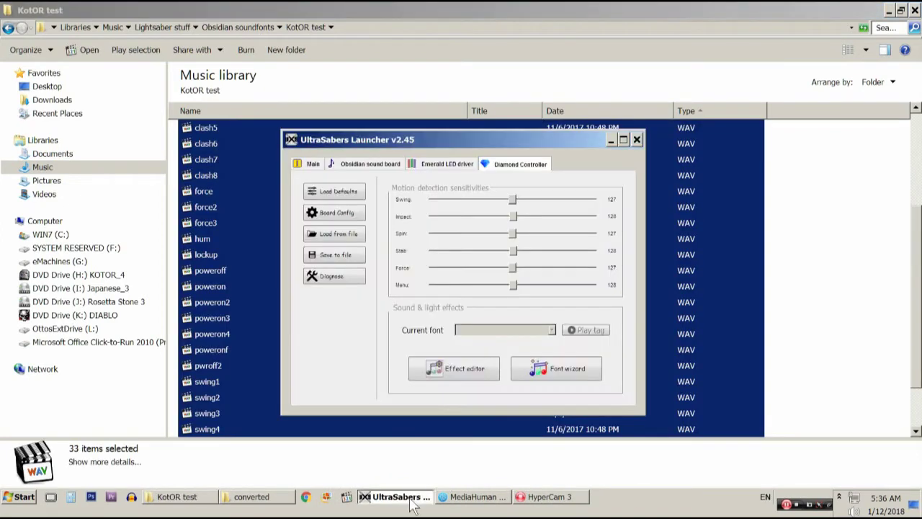
pyautogui.click(471, 367)
pyautogui.click(233, 316)
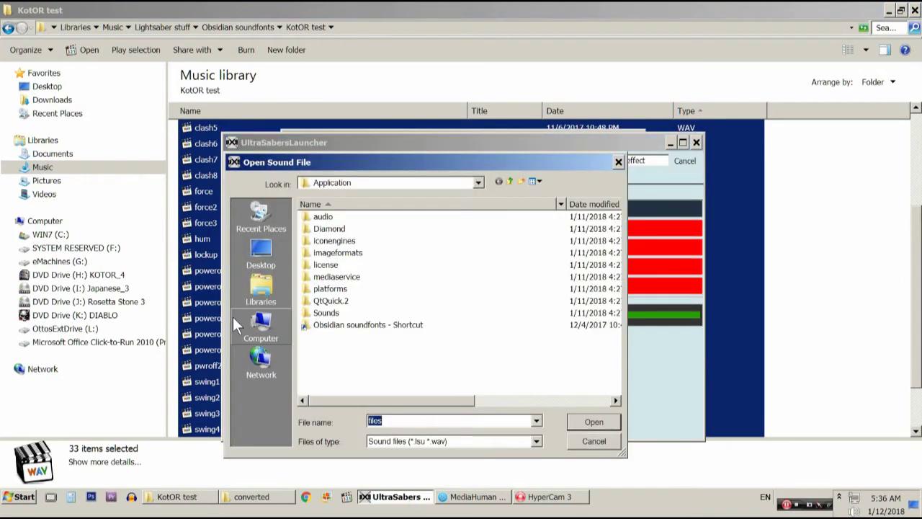
pyautogui.doubleClick(342, 325)
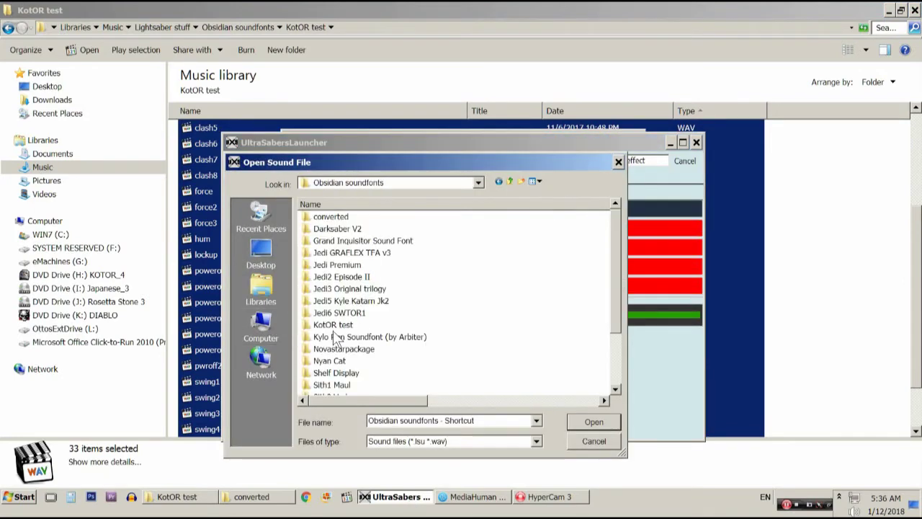
pyautogui.doubleClick(333, 325)
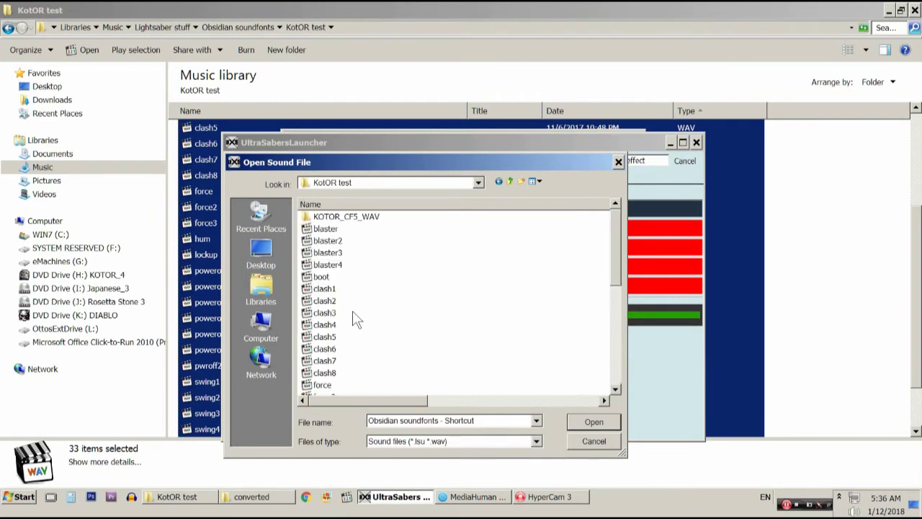
pyautogui.click(325, 336)
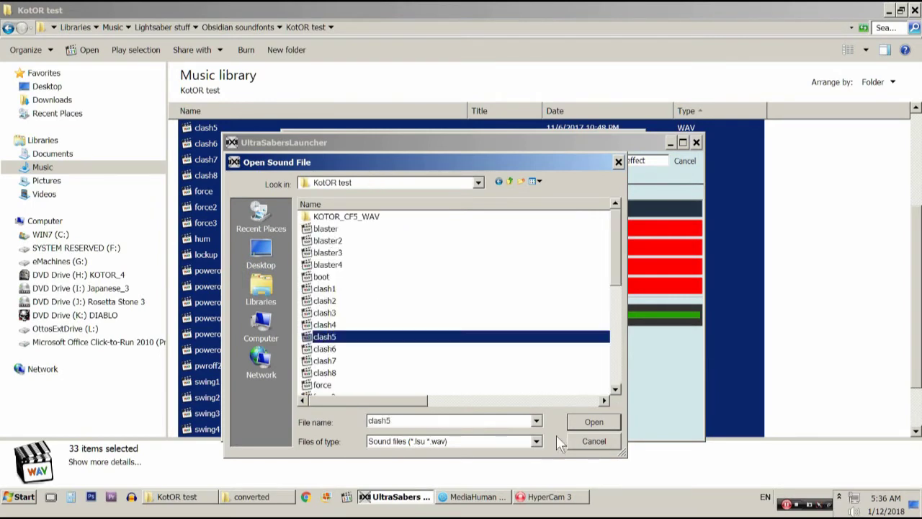
pyautogui.click(594, 421)
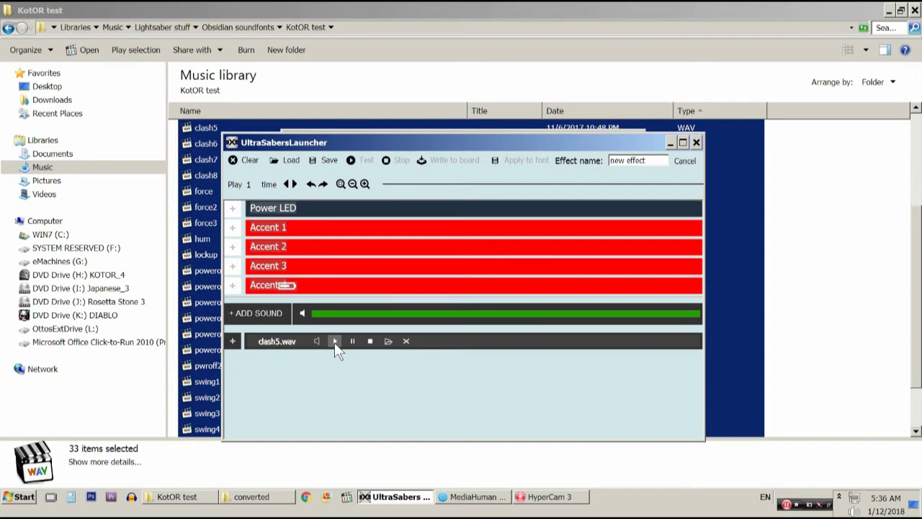
# - Expand clash5.wav to show its waveform, then close the editor without saving
pyautogui.click(233, 342)
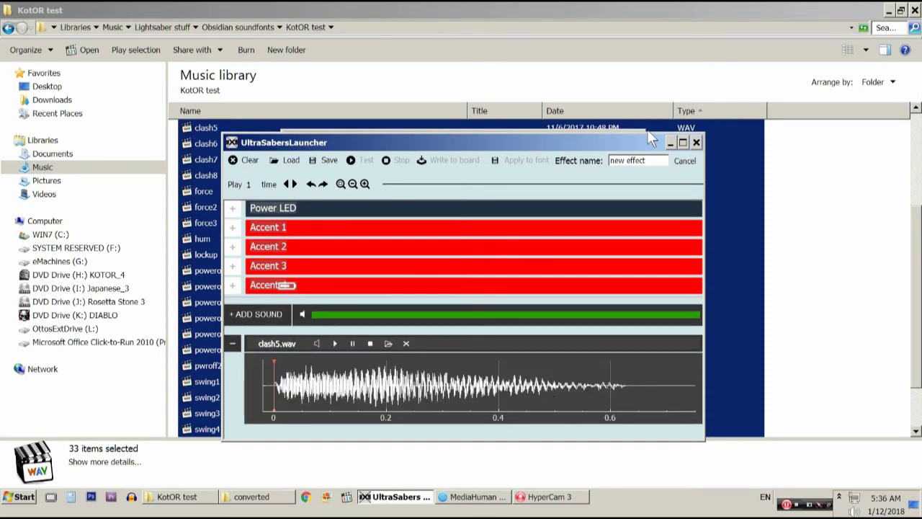
pyautogui.click(695, 142)
pyautogui.click(424, 260)
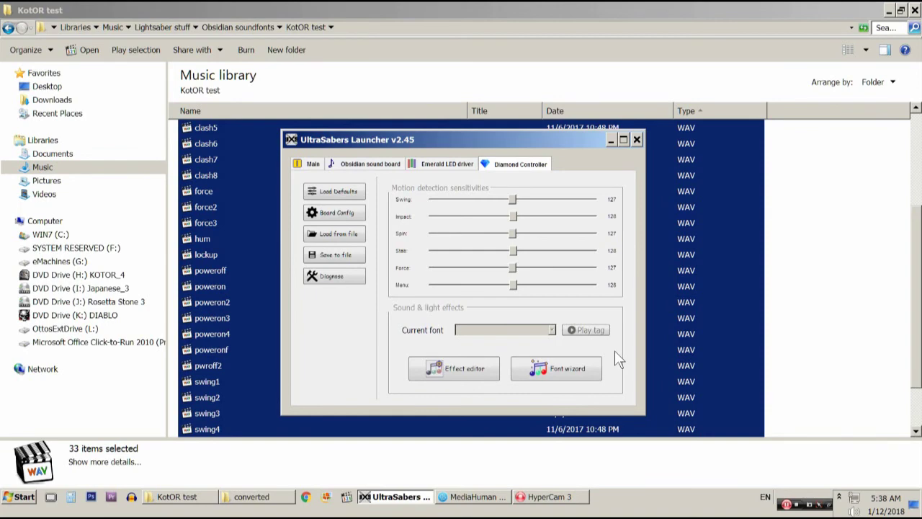
pyautogui.click(472, 371)
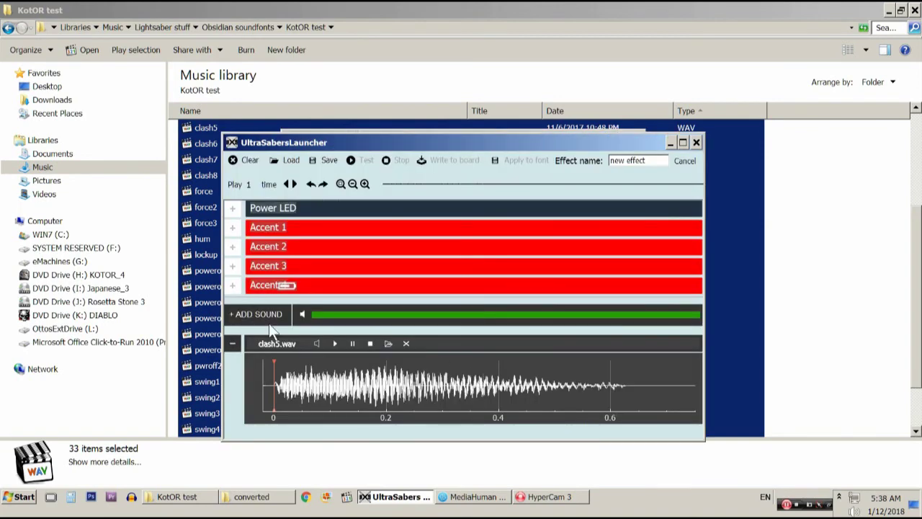
pyautogui.moveTo(654, 314); pyautogui.dragTo(695, 315)
pyautogui.click(696, 142)
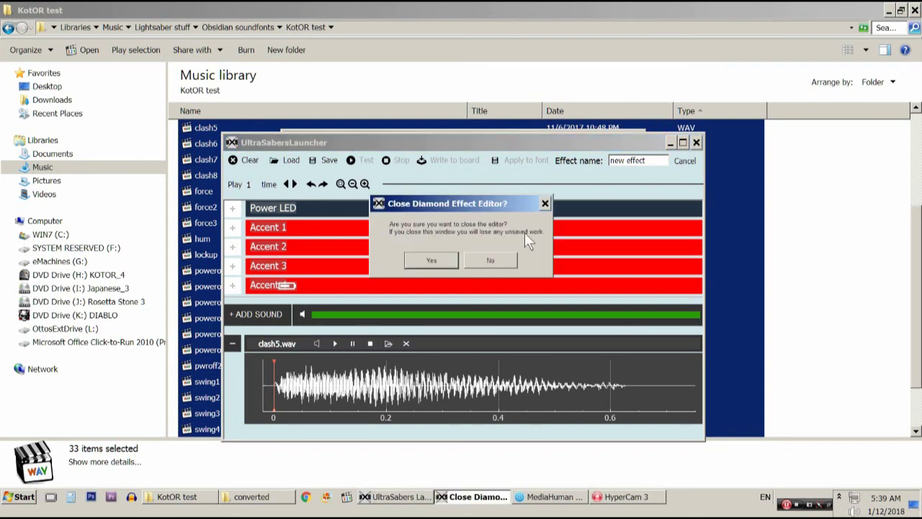
pyautogui.click(437, 254)
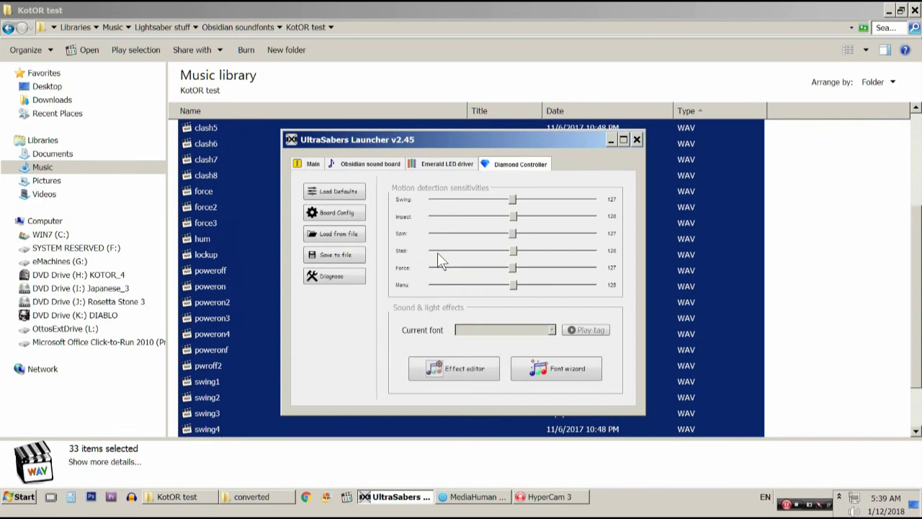